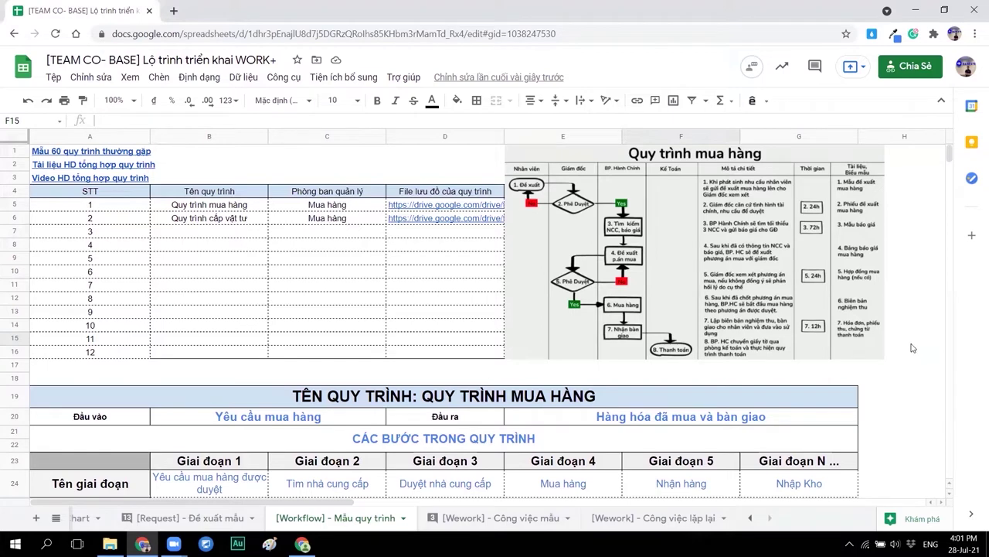
Enter 'Quy trình Giao hàng' in row 7 with owner Kinh Doanh and paste its Drive folder link.
left_click(701, 286)
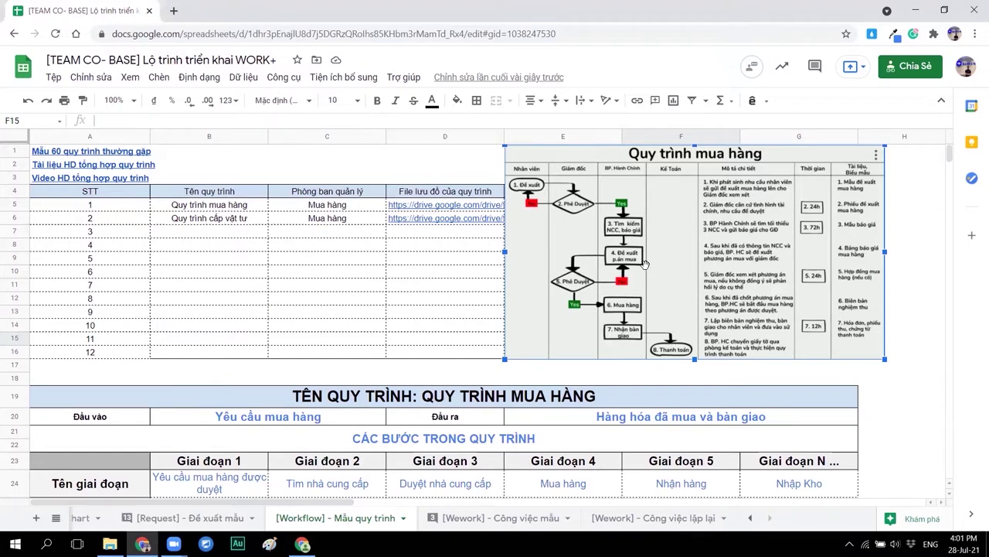
left_click(245, 236)
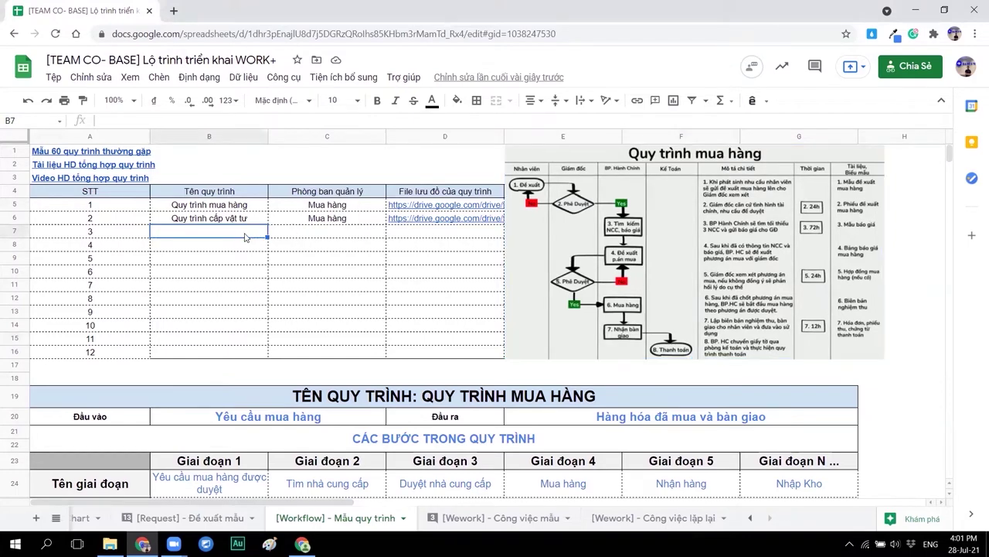
type("Quy trình")
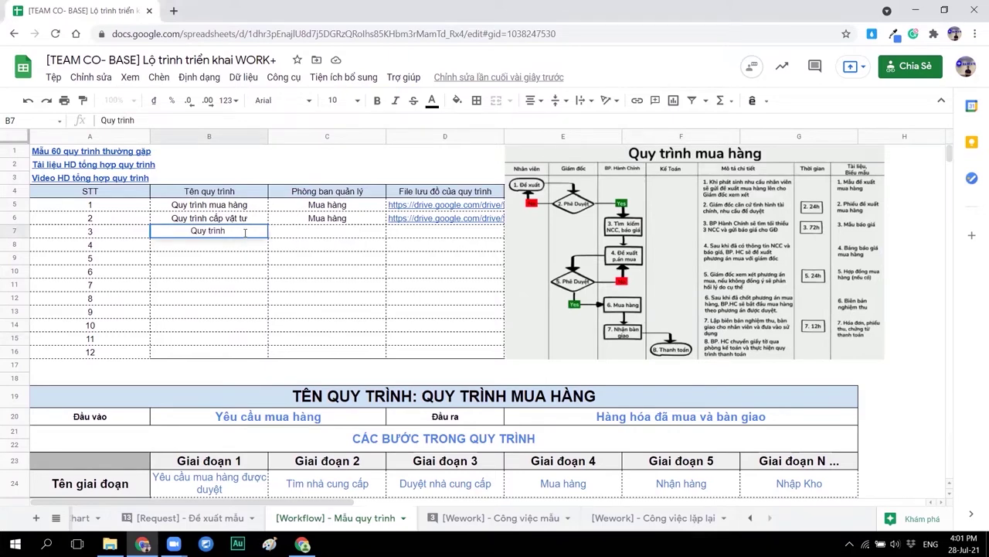
type(" Giao hàng")
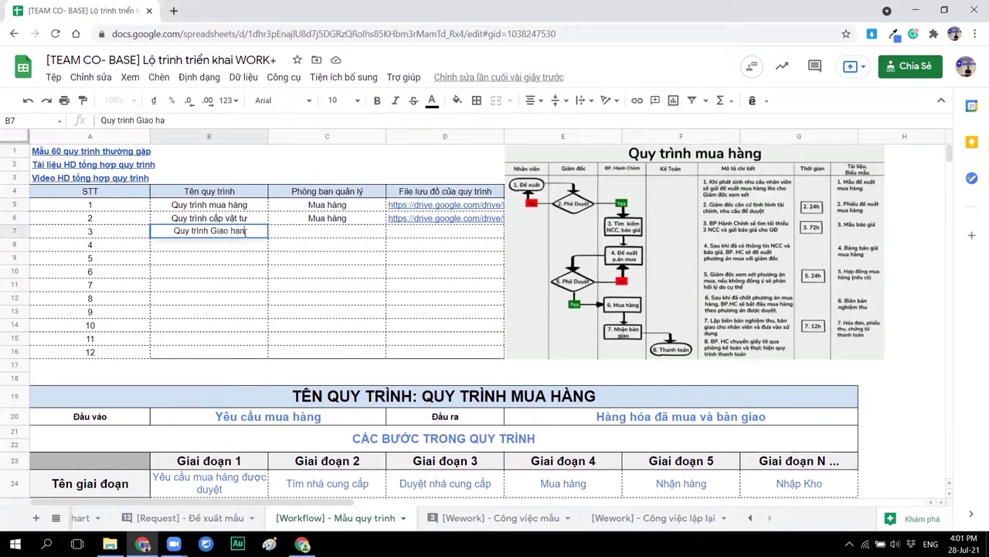
key("Tab")
type("Kinh Doanh")
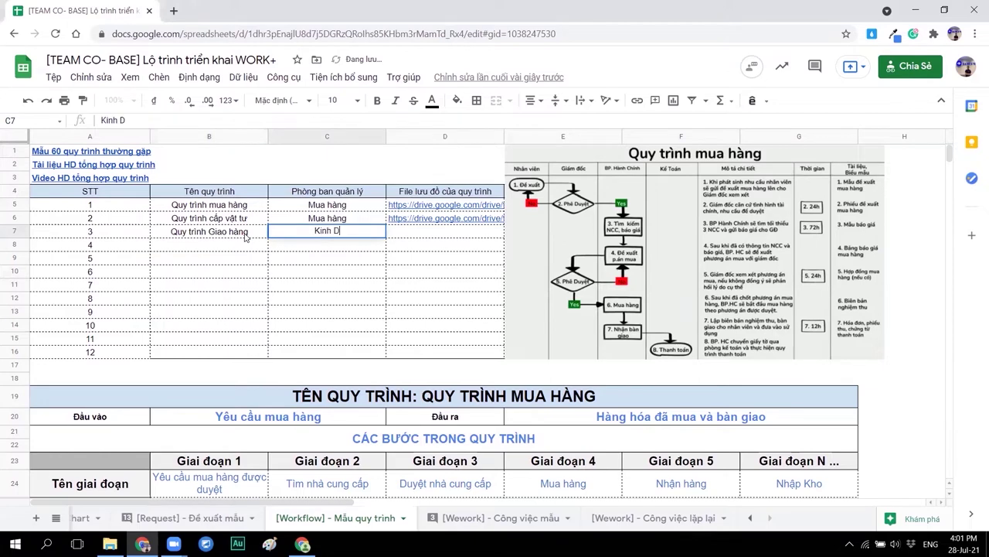
left_click(403, 233)
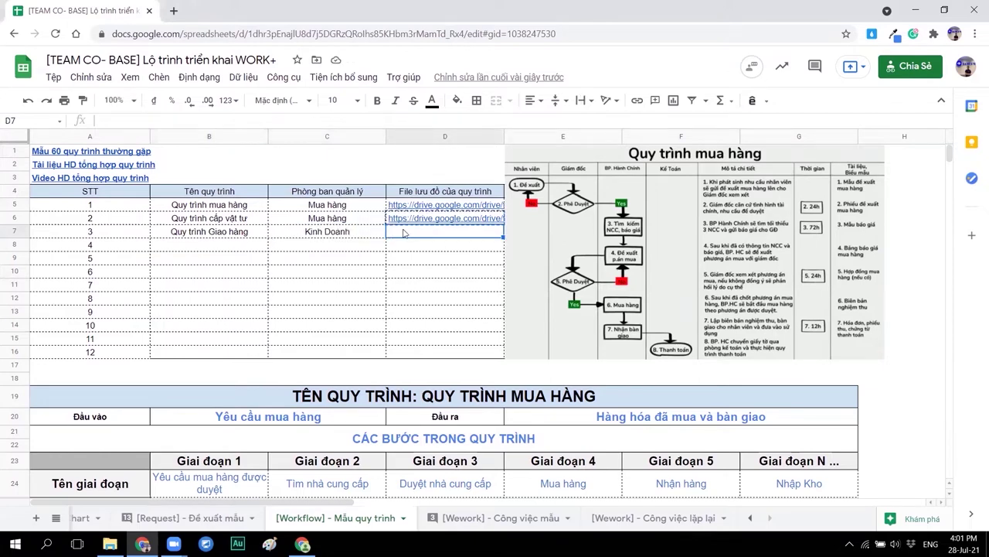
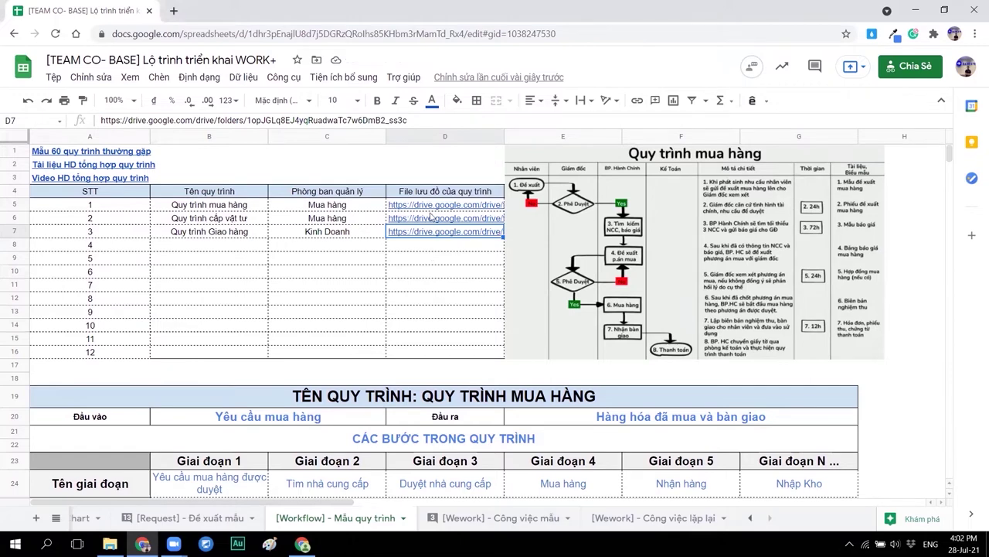
mouse_move(429, 207)
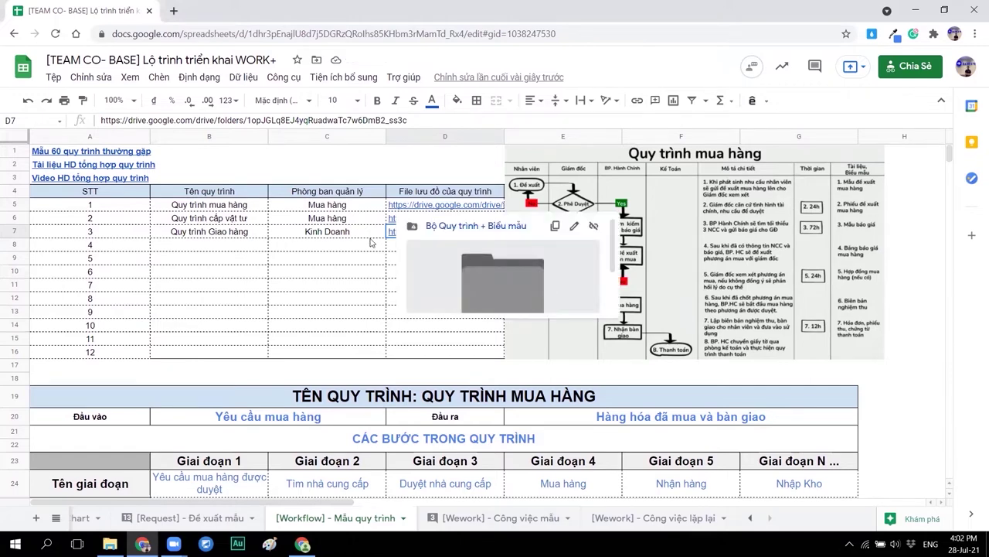
left_click(370, 240)
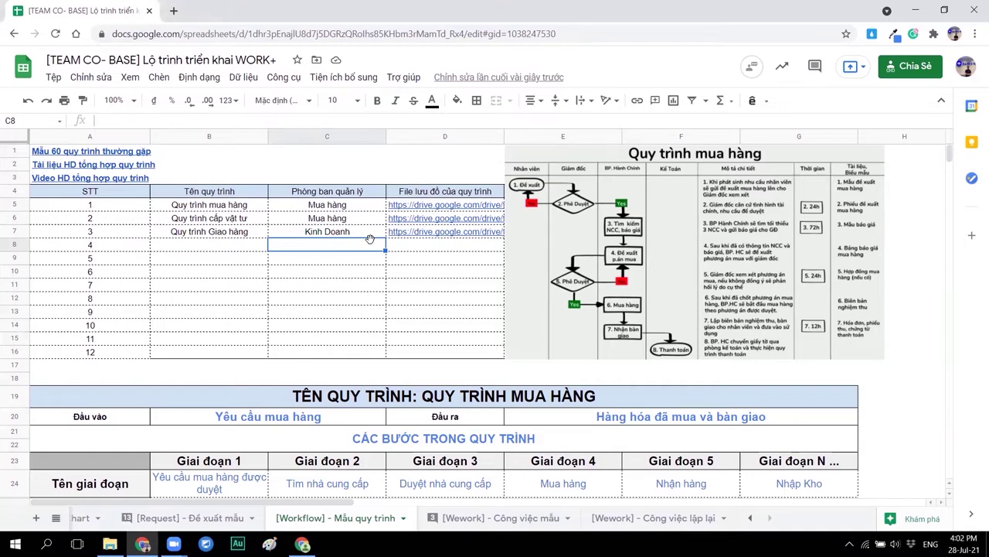
left_click(791, 221)
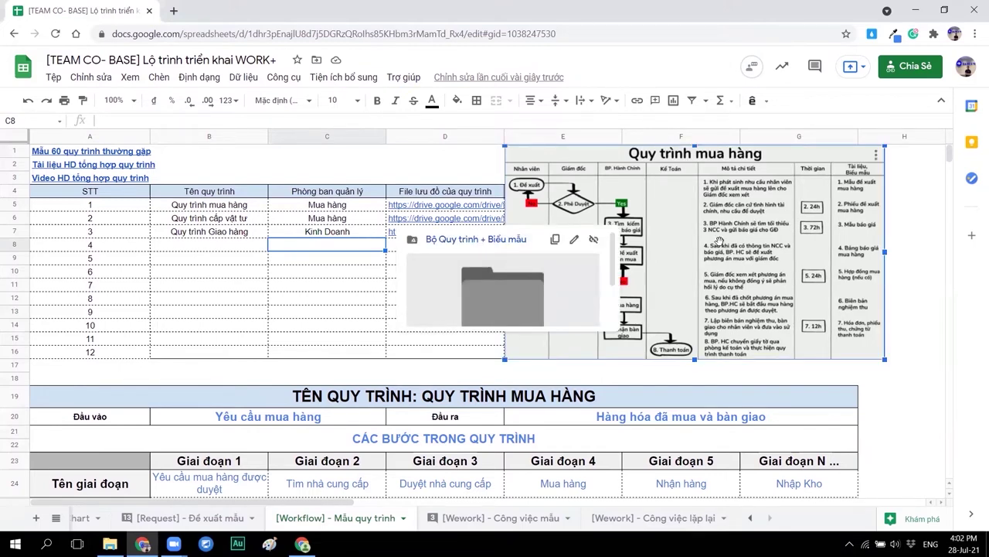
left_click(155, 249)
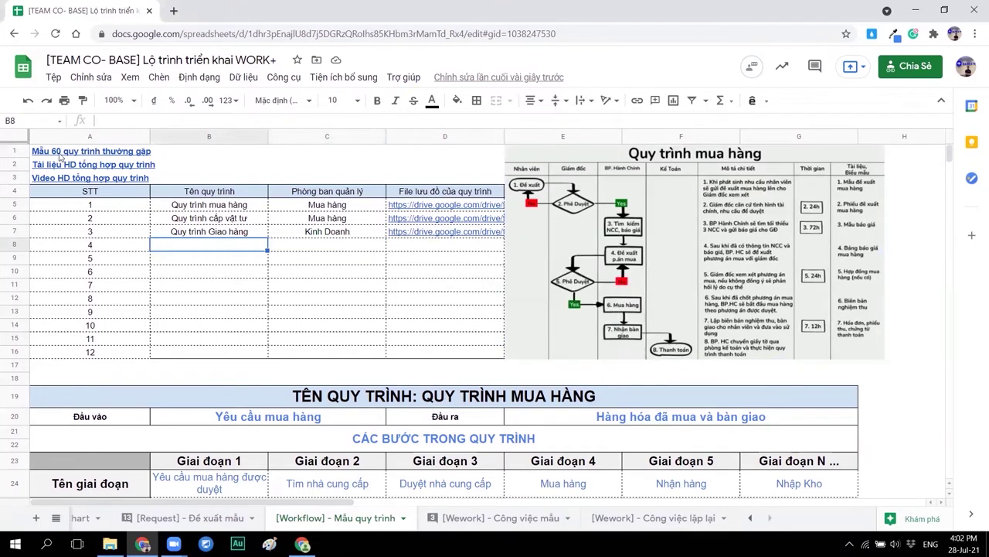
mouse_move(55, 154)
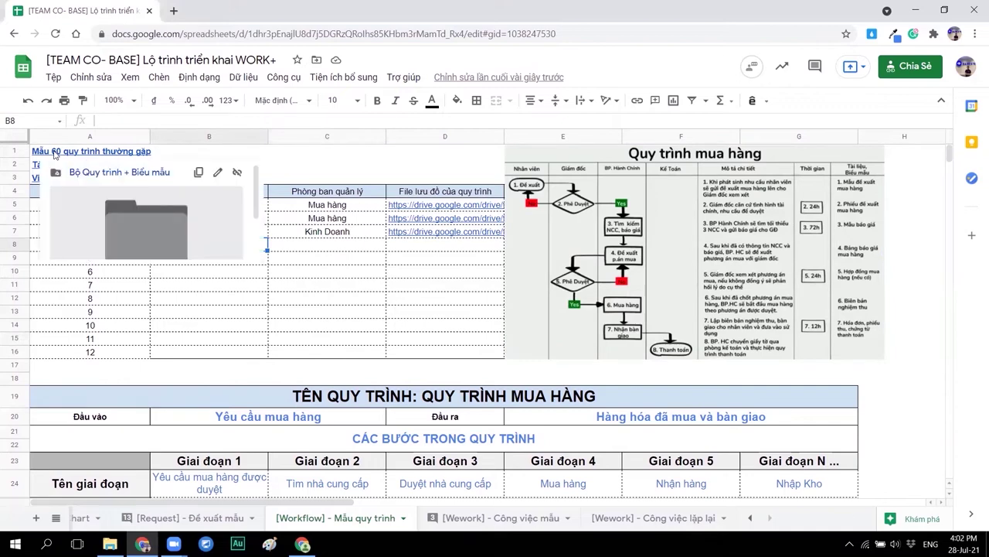
left_click(237, 317)
mouse_move(71, 180)
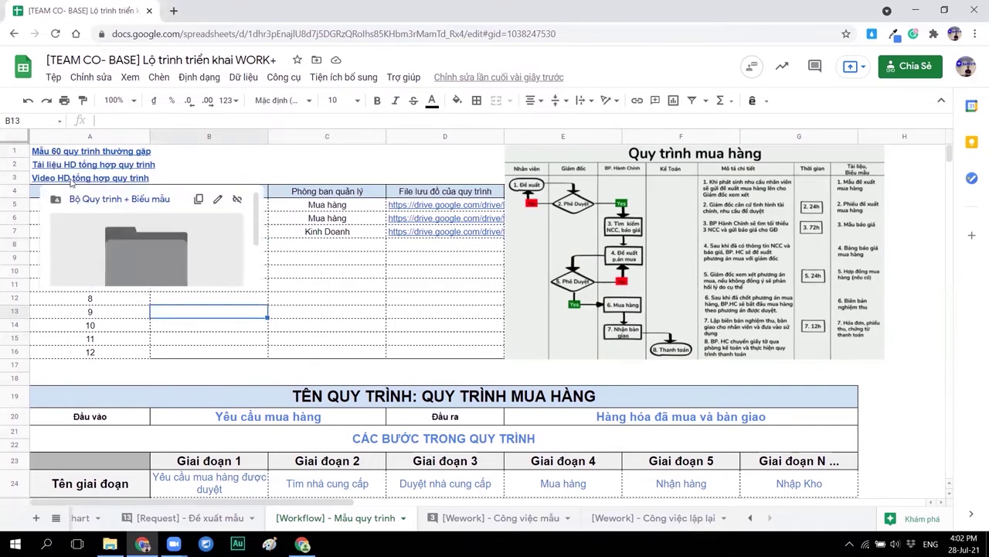
left_click(178, 178)
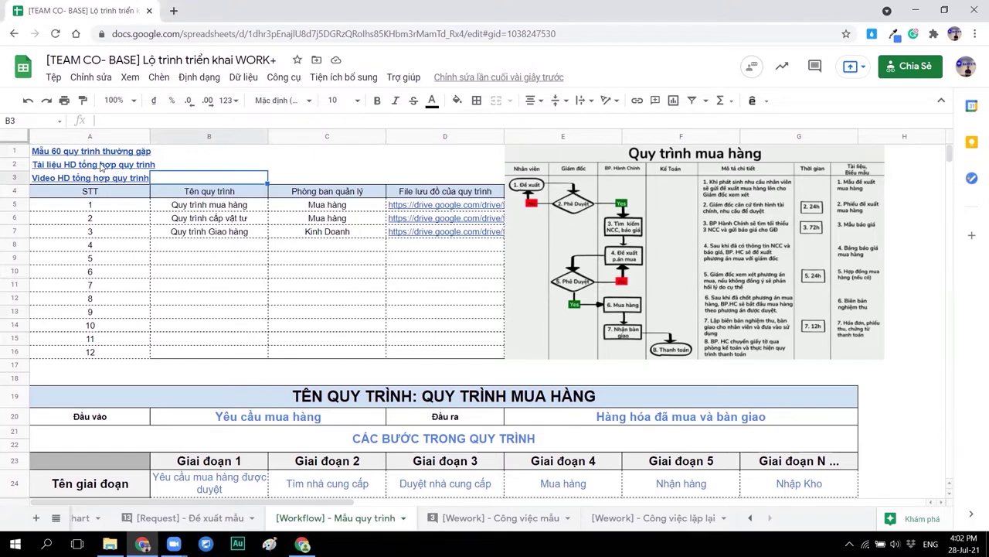
mouse_move(106, 167)
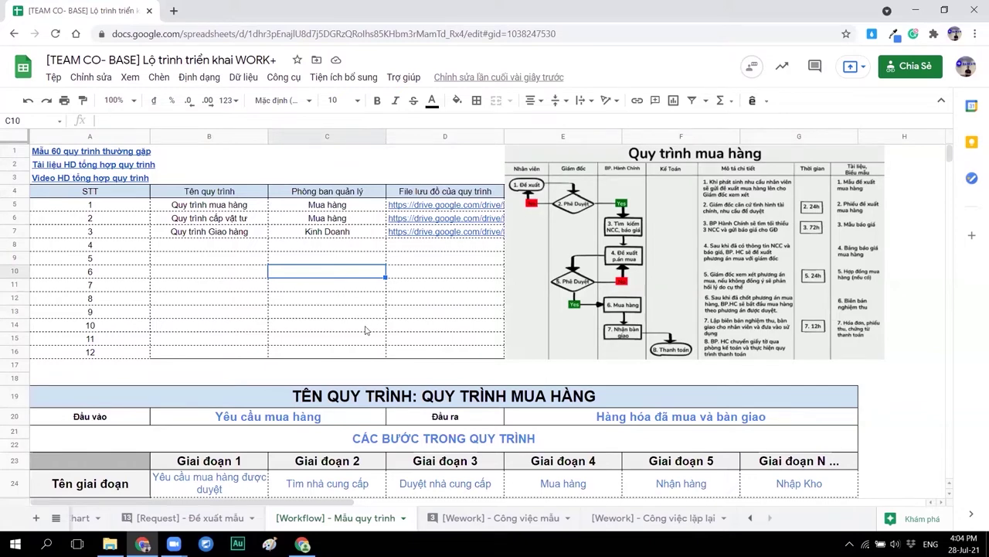
scroll(366, 331, "down", 5)
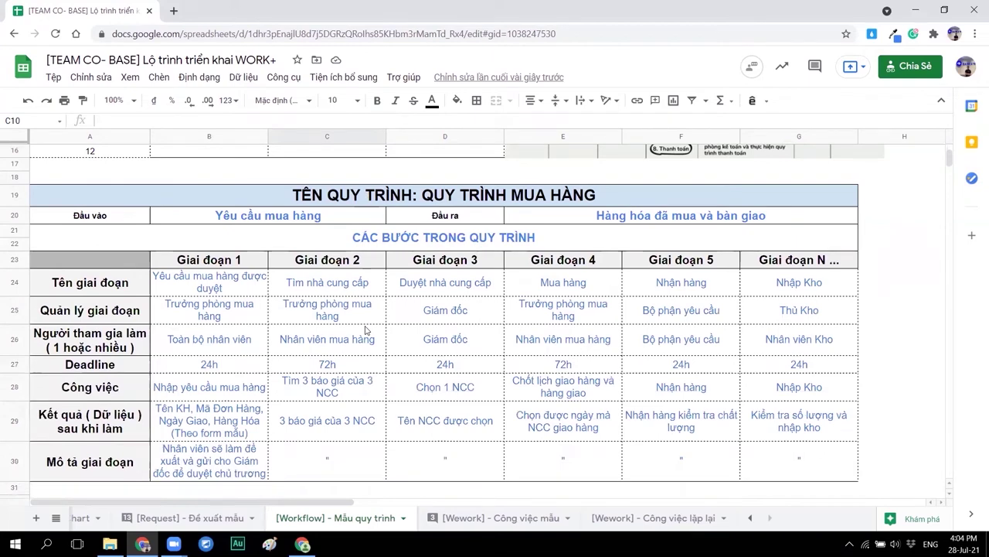
scroll(365, 330, "down", 1)
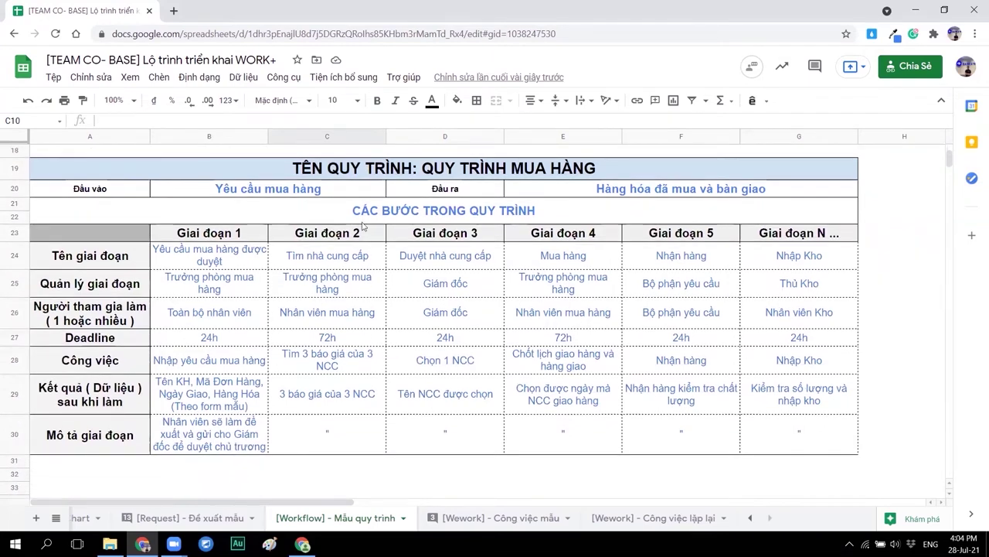
left_click_drag(364, 173, 363, 259)
left_click_drag(363, 377, 365, 435)
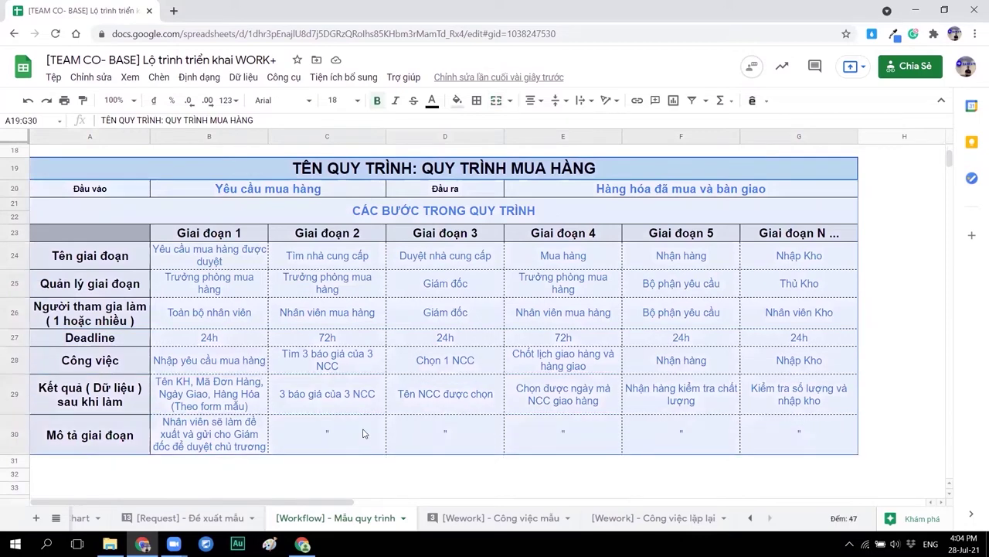
left_click(518, 175)
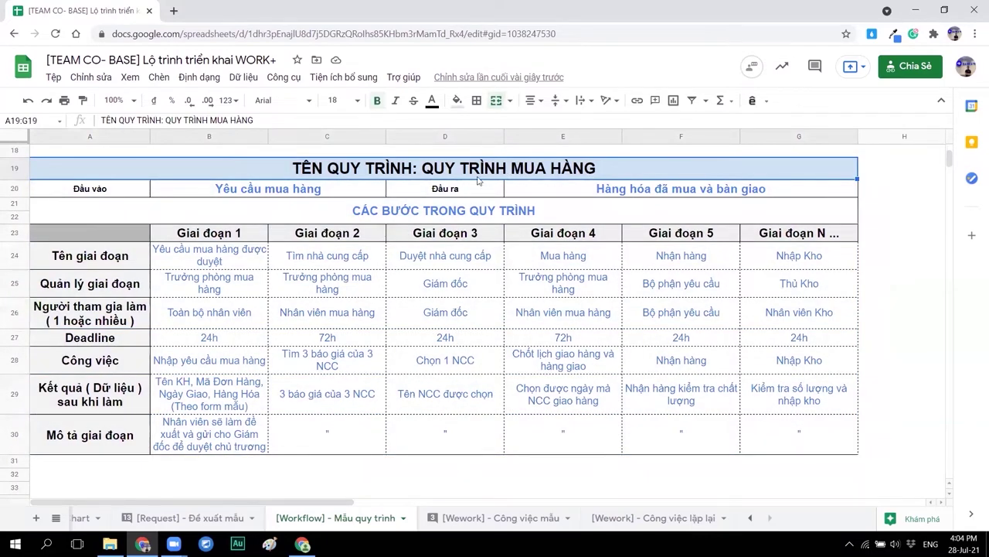
left_click(292, 192)
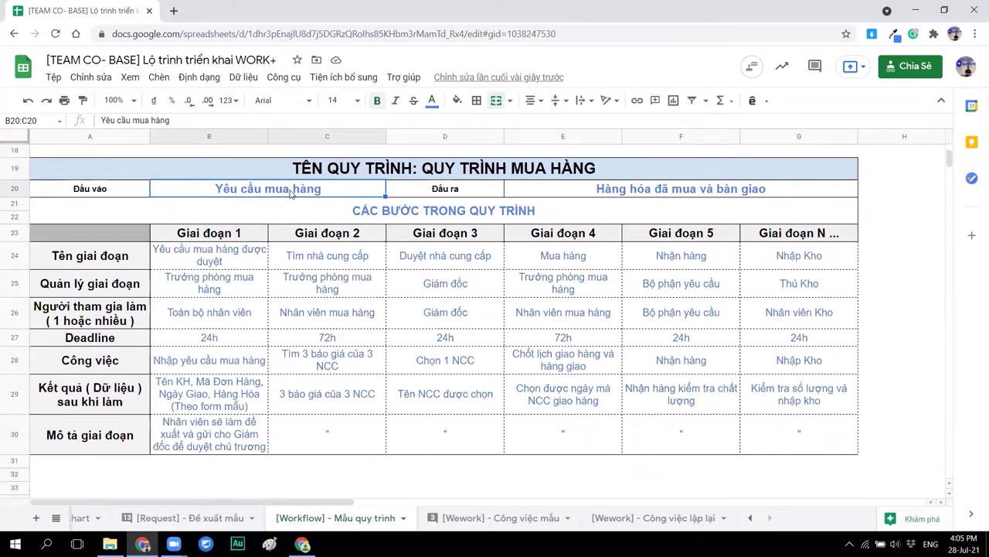
left_click(666, 187)
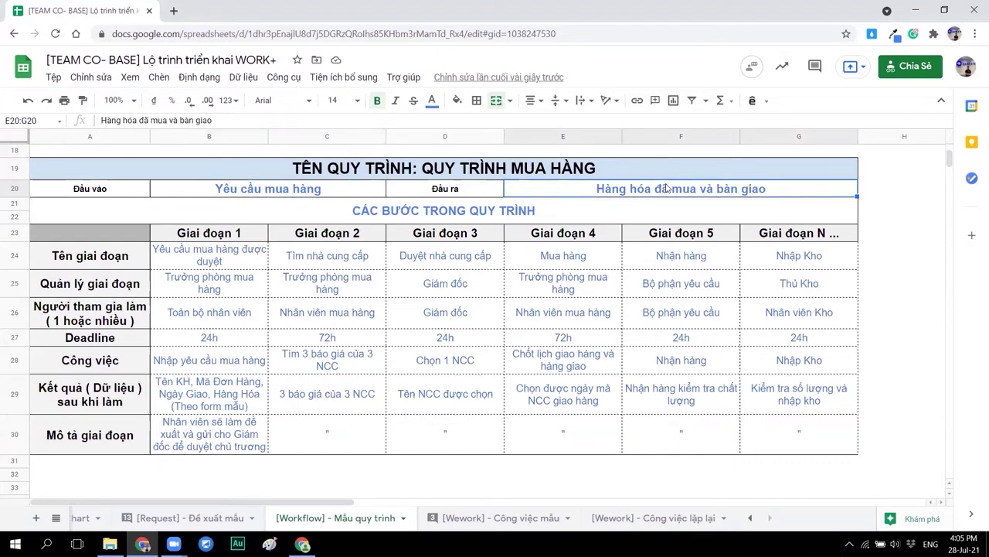
left_click(250, 221)
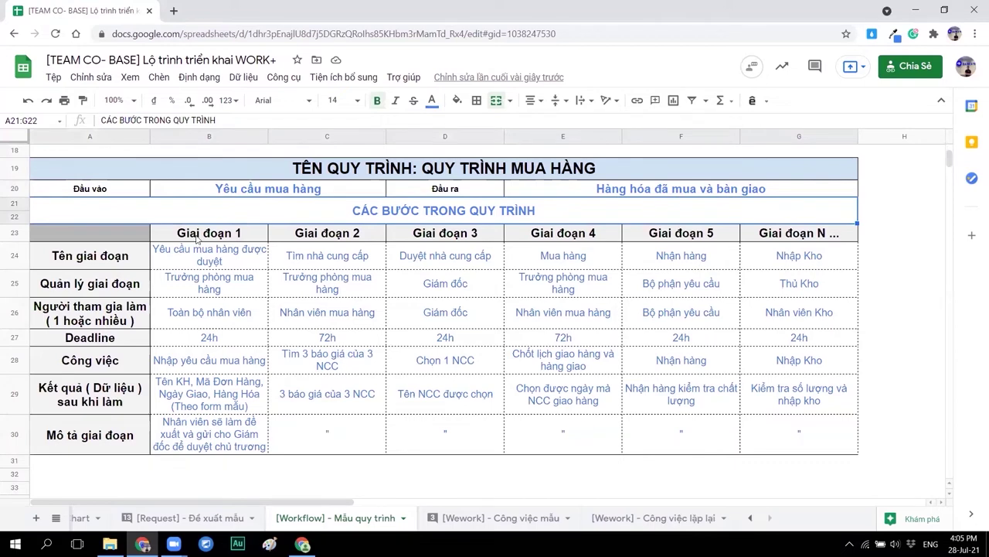
left_click(191, 261)
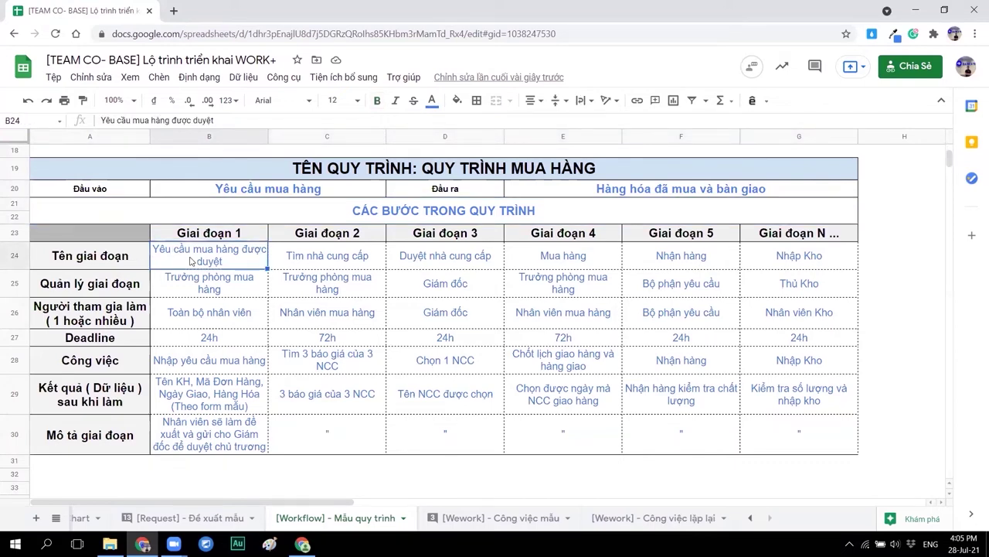
left_click(175, 283)
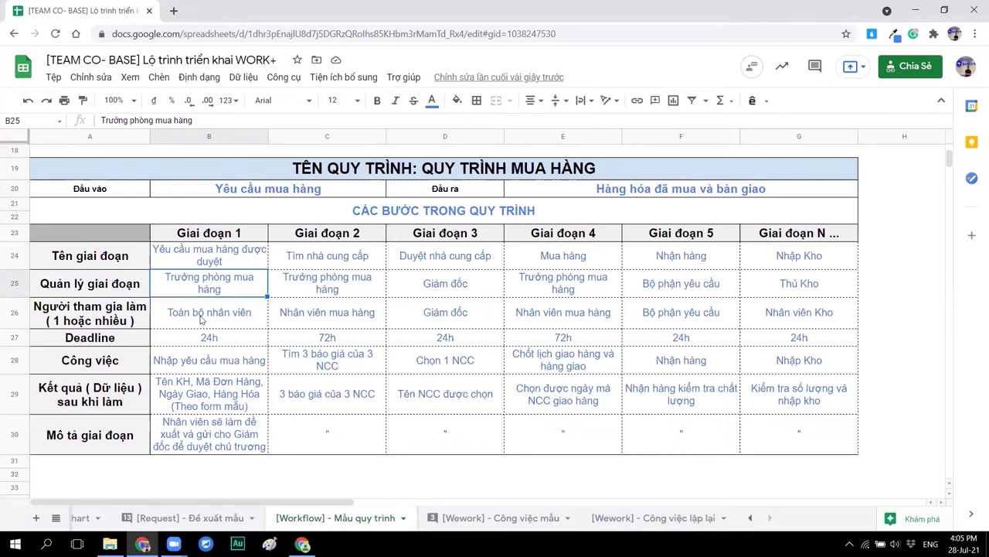
left_click(202, 322)
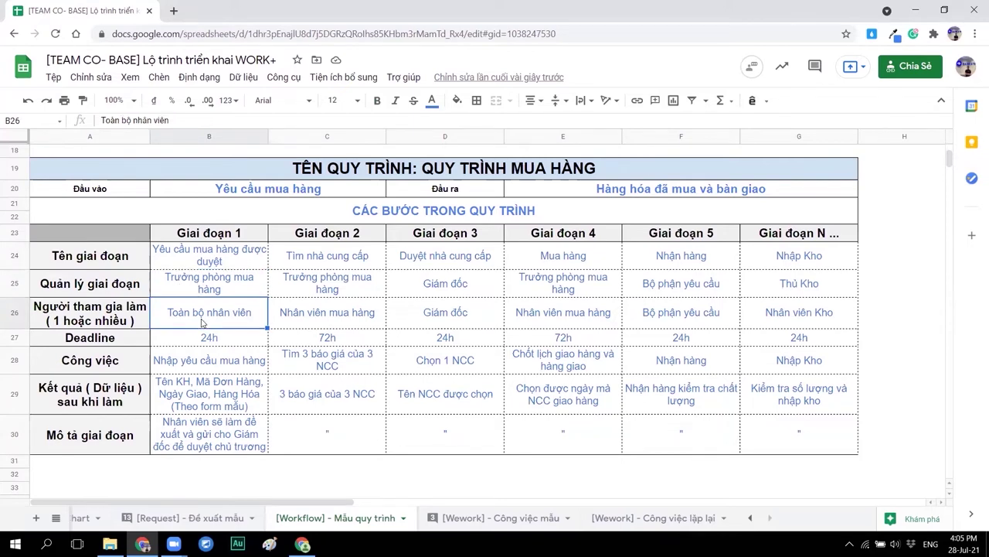
key("Down")
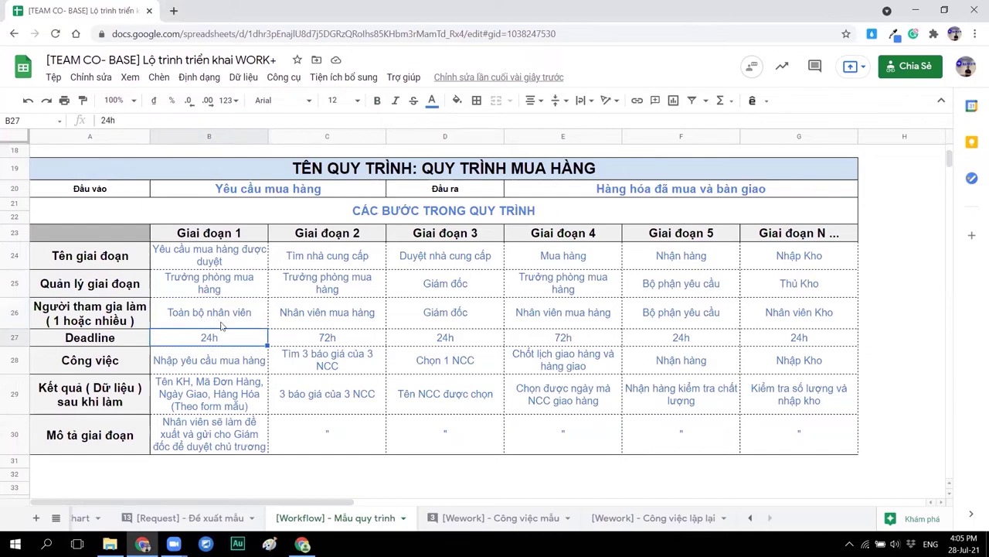
left_click(212, 364)
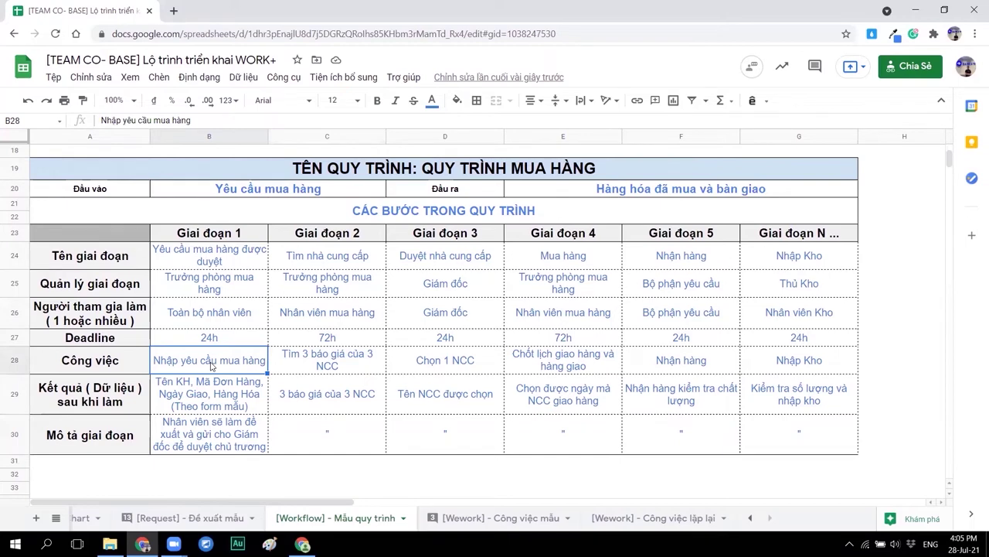
left_click(214, 393)
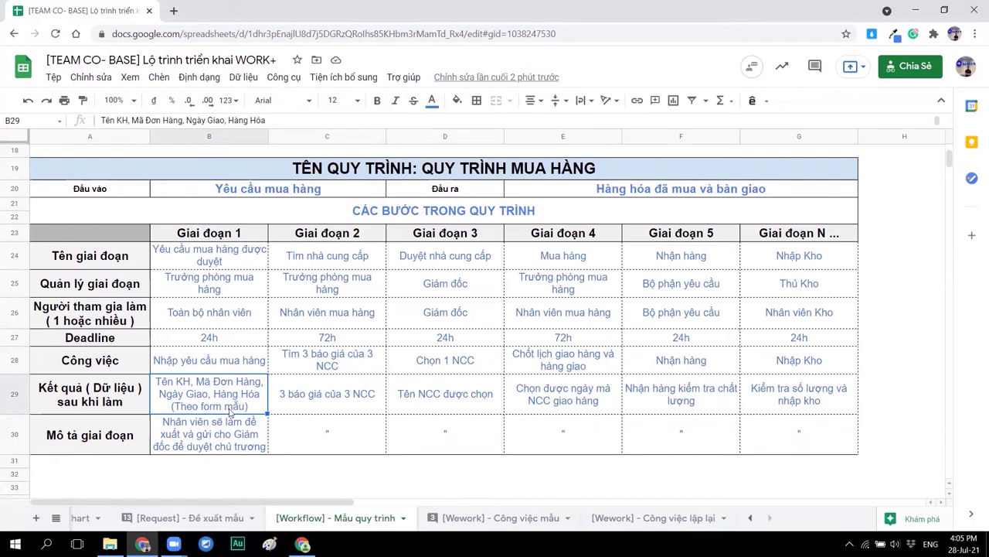
left_click(197, 421)
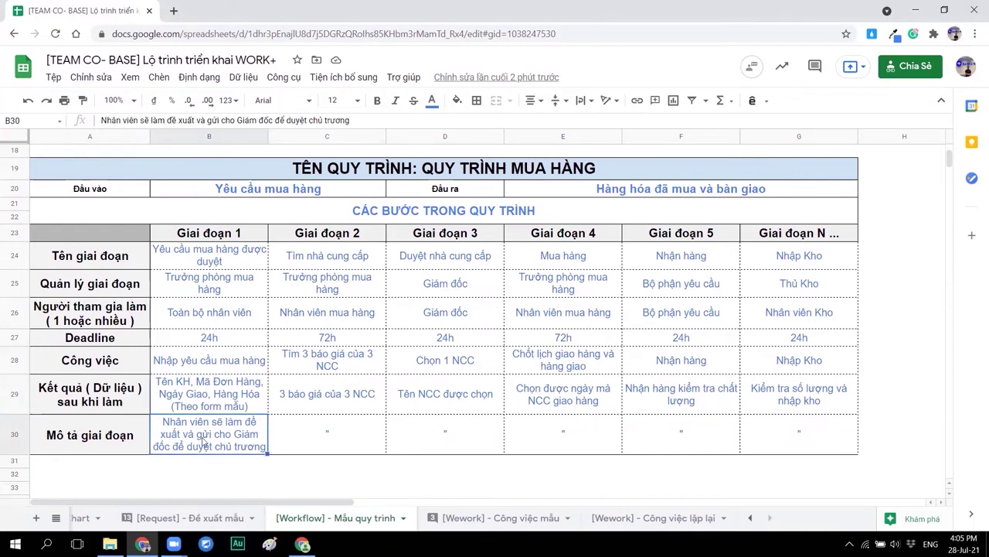
left_click(330, 264)
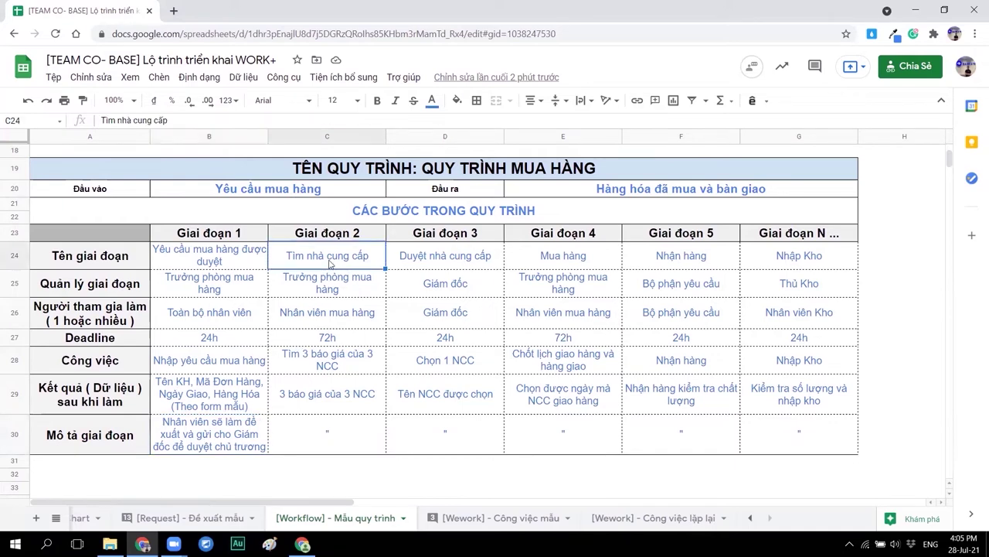
key("Down")
key("Down")
key("Down")
key("Down")
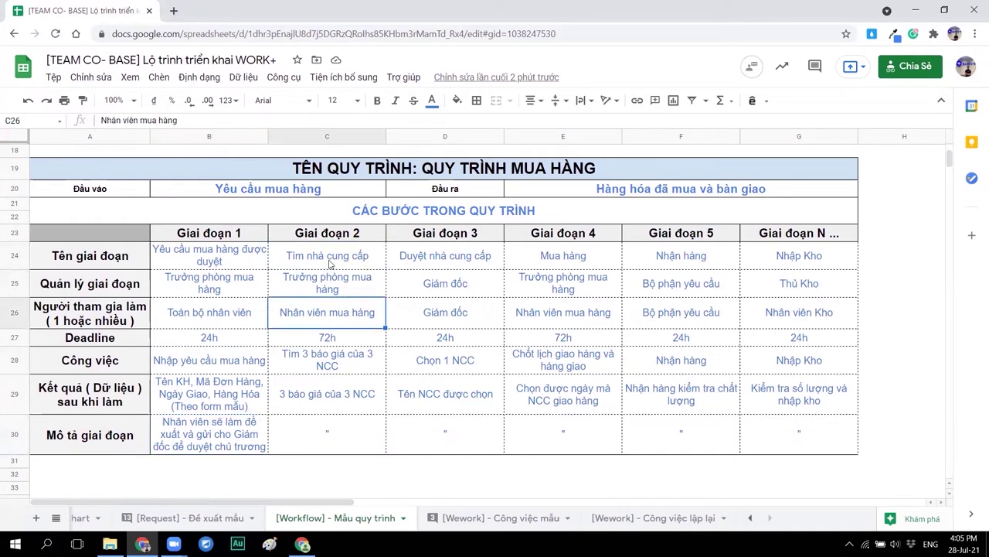
key("Down")
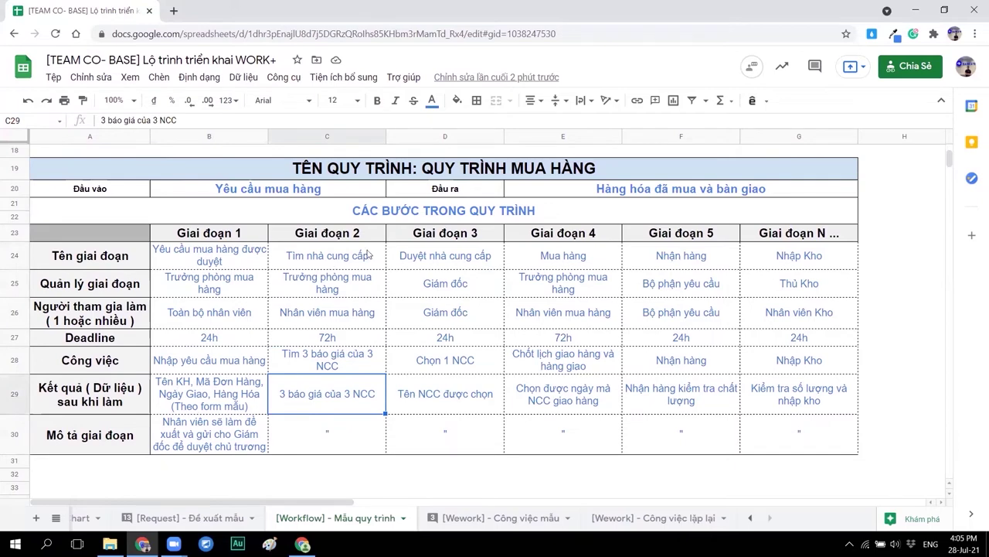
left_click(450, 263)
key("Down")
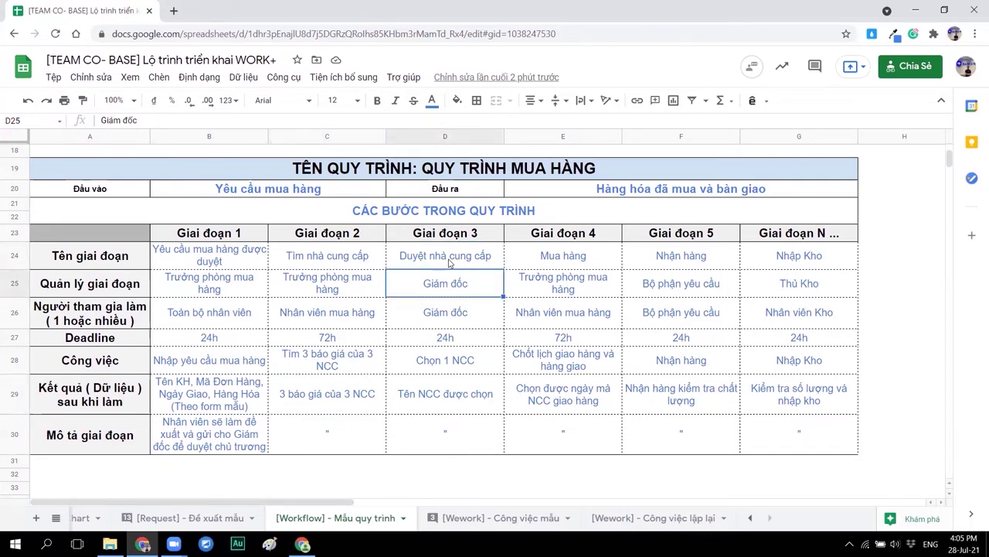
key("Down")
key("Down")
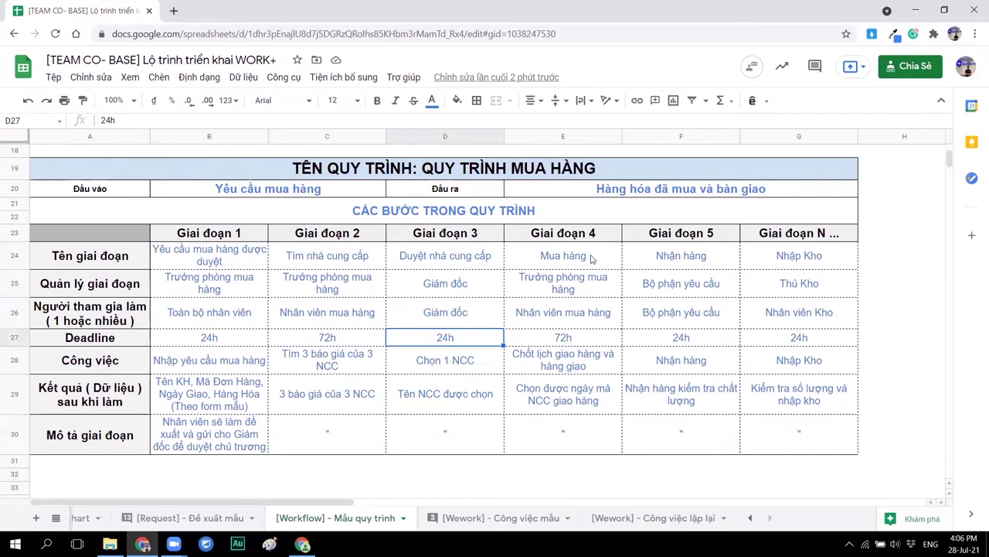
left_click(592, 259)
key("Down")
key("Down")
key("Down")
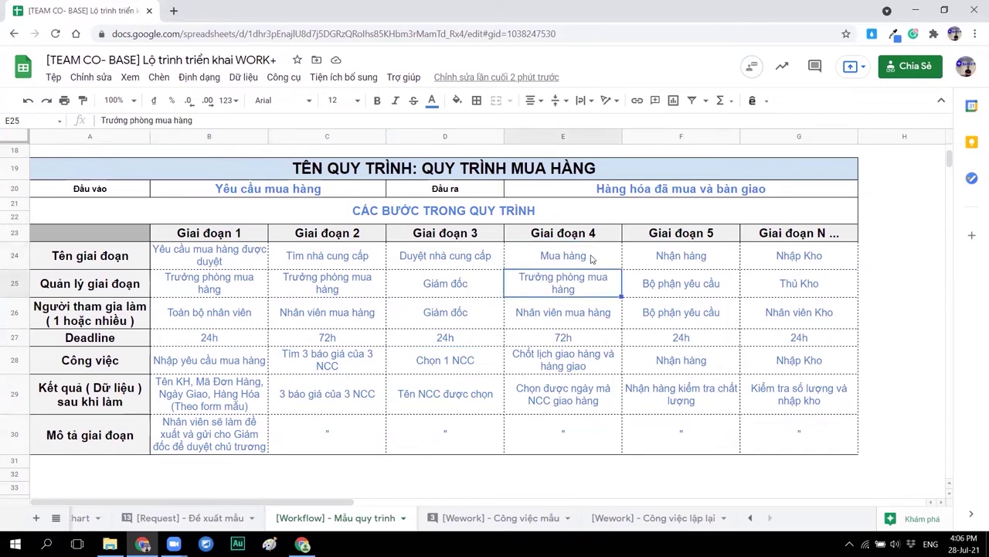
key("Down")
key("Down")
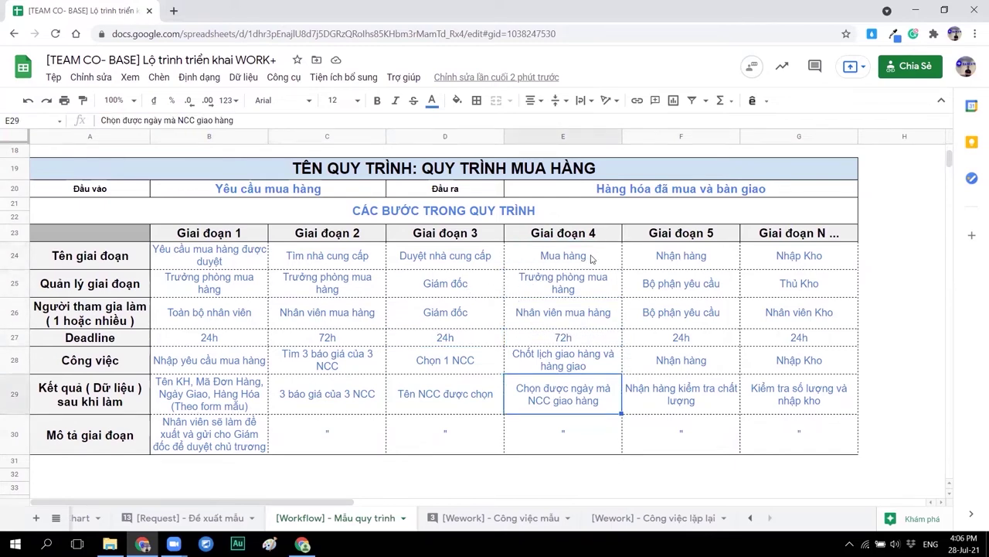
left_click(657, 261)
left_click(761, 261)
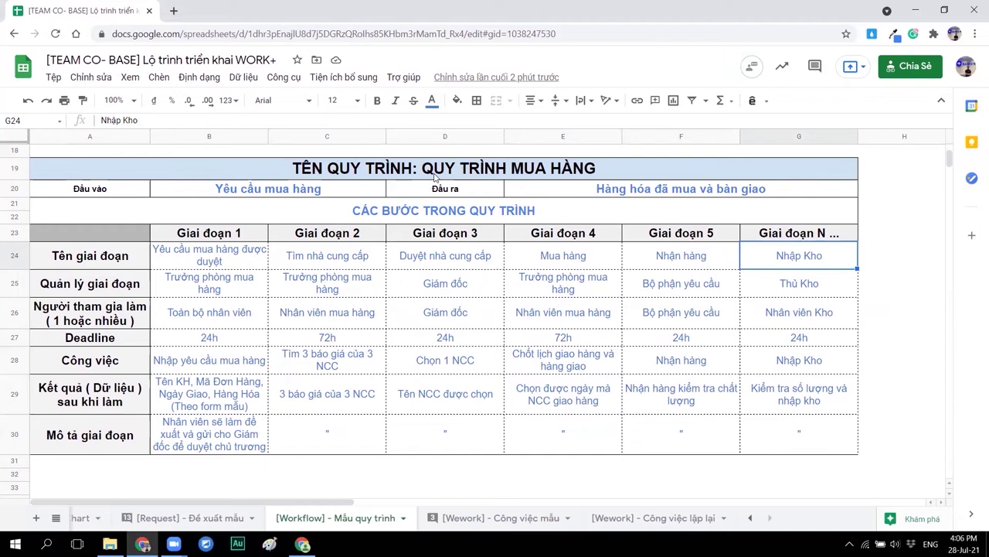
left_click_drag(444, 174, 442, 442)
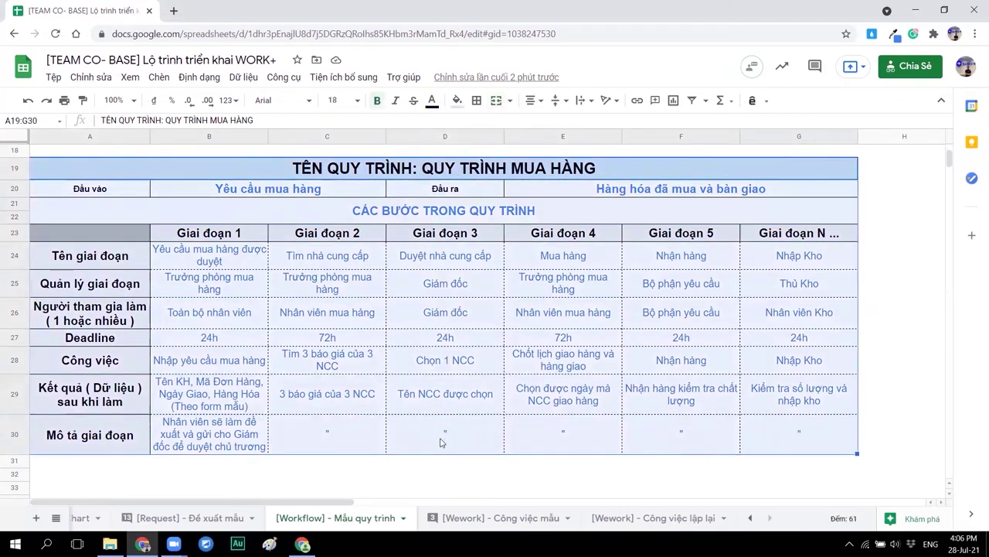
Copy the stage table A19:G30 and paste it at A33.
key("ctrl+c")
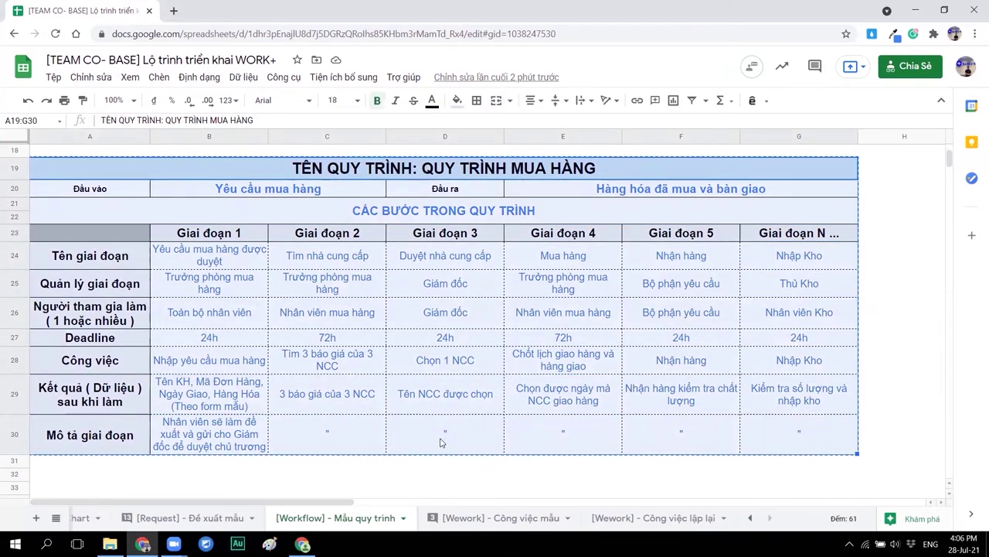
key("Down")
key("Down")
key("Down")
key("Down")
key("Down")
key("Down")
key("Down")
key("Down")
key("Down")
key("Down")
key("Down")
key("Down")
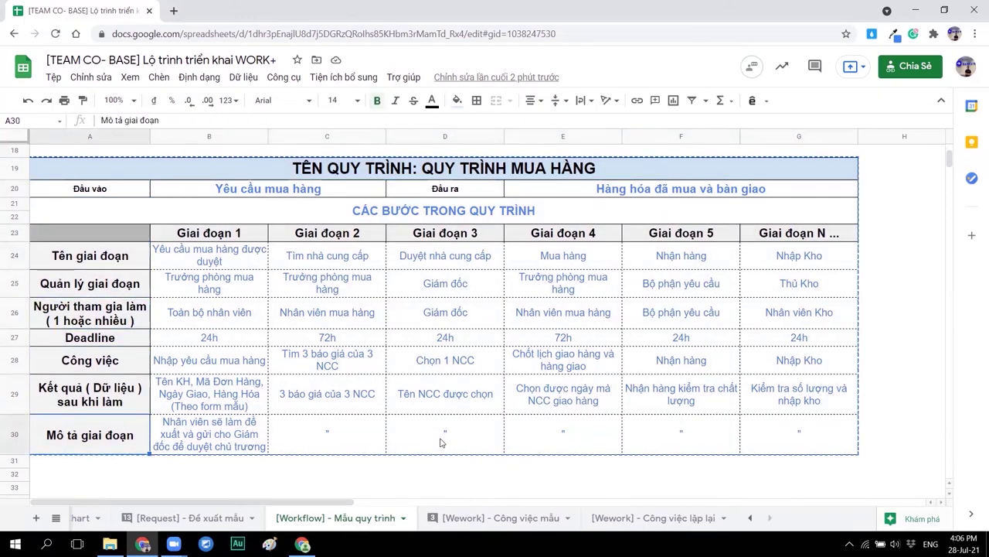
key("Down")
key("ctrl+v")
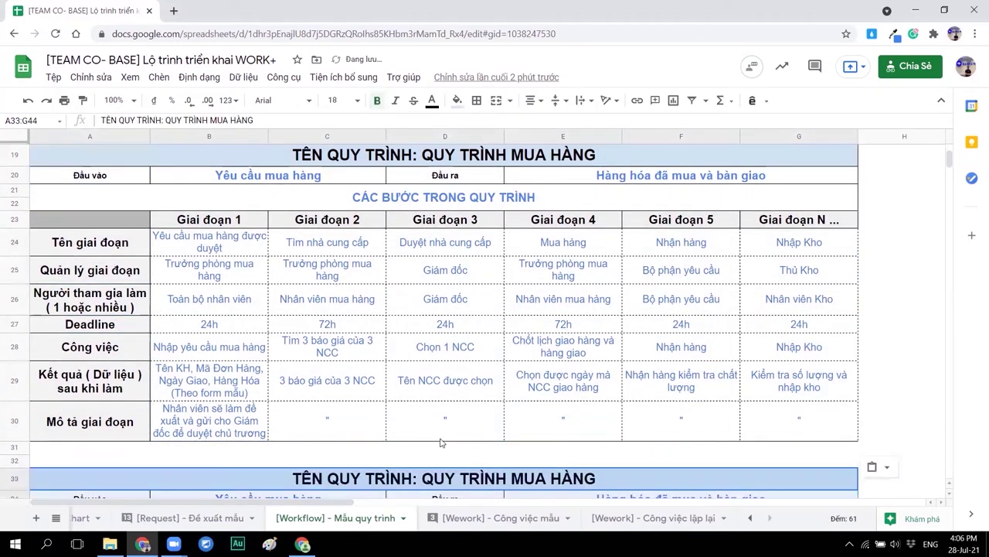
Check the copied stage 3 deadline, then return to the process list at the top.
scroll(474, 415, "down", 5)
scroll(473, 416, "down", 4)
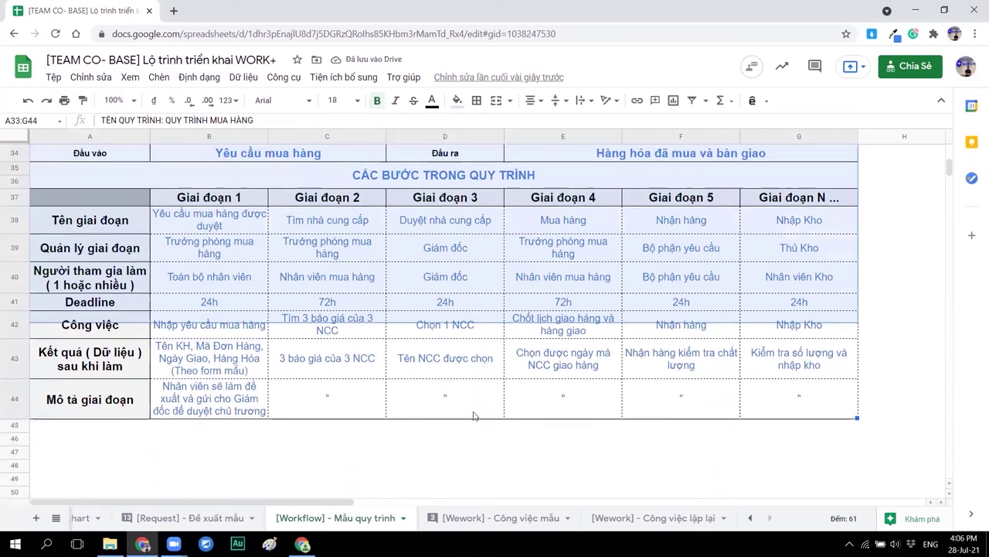
scroll(473, 416, "up", 1)
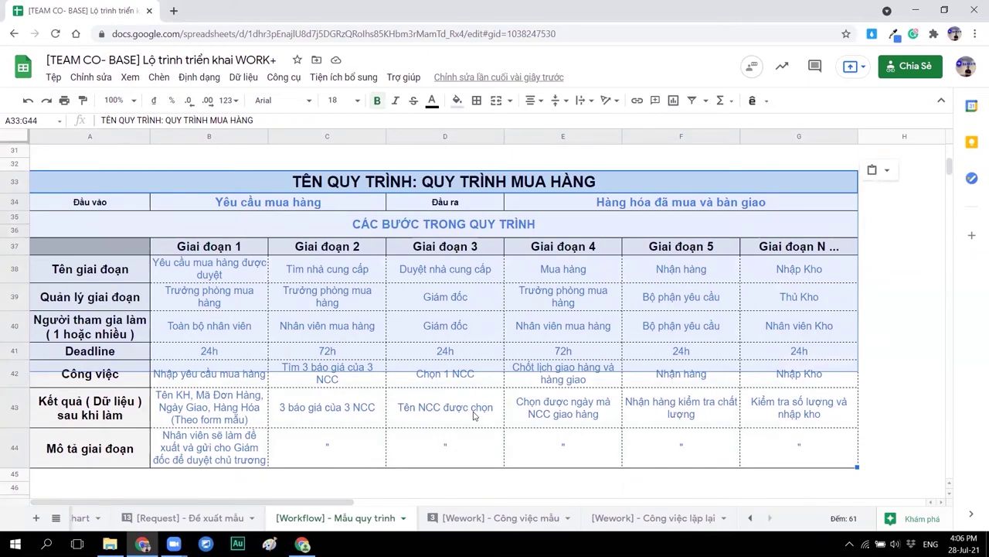
left_click(478, 358)
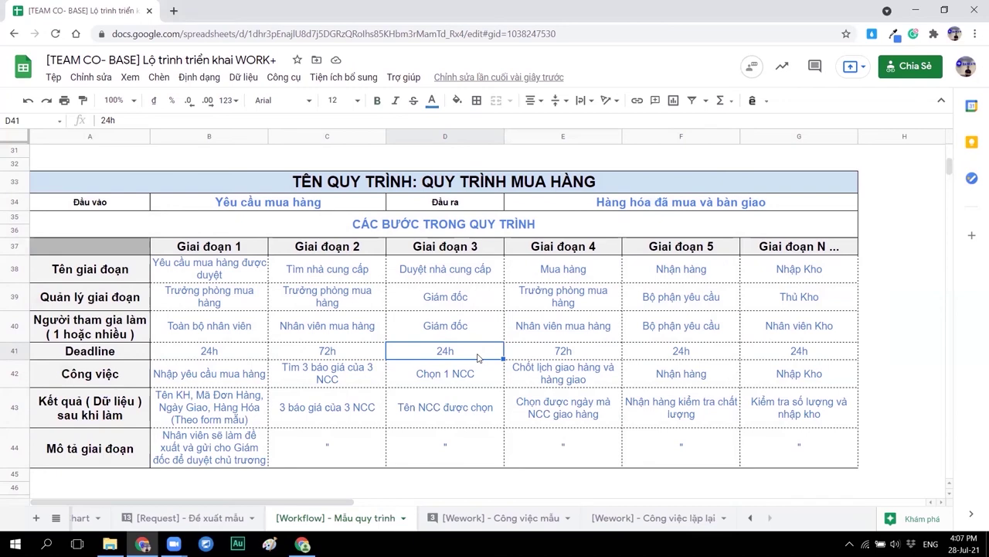
scroll(387, 309, "up", 10)
left_click(31, 205)
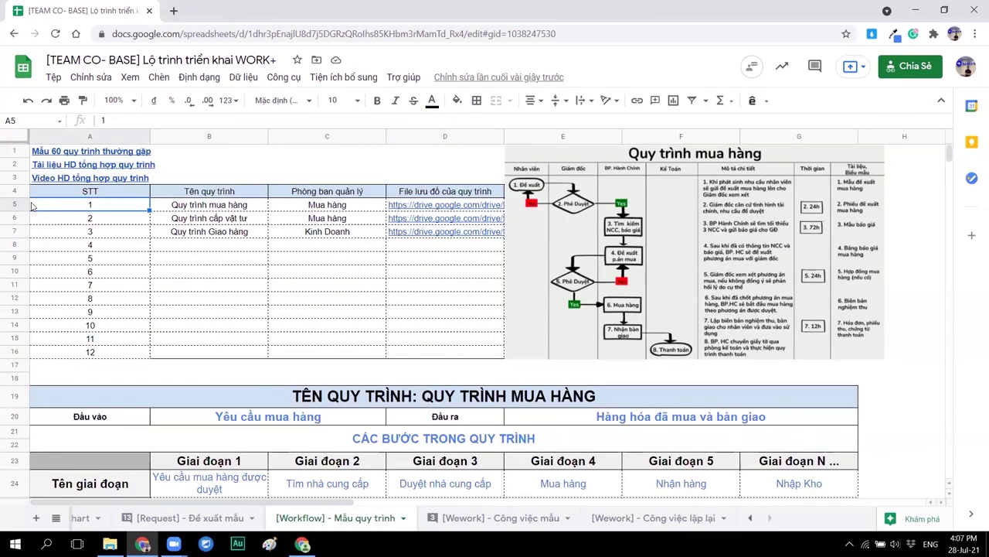